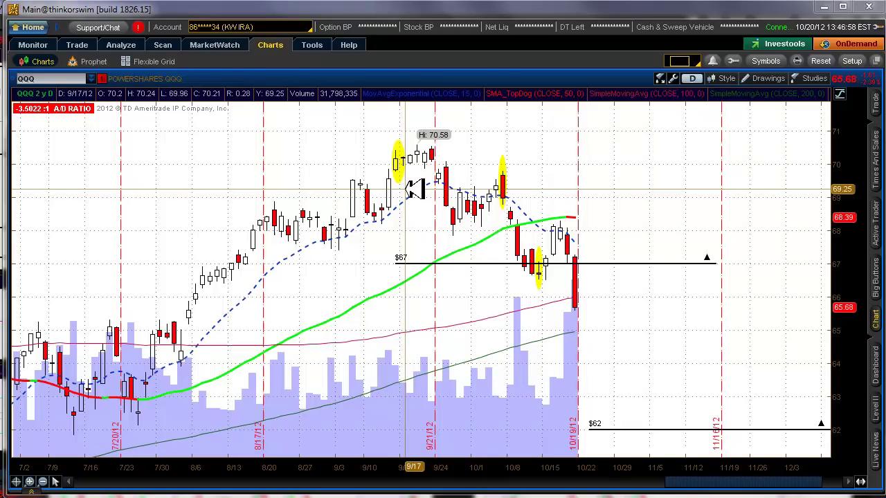
# Compress the QQQ chart's price scale to span about 59 to 74, and review the October 2012 trade detail in OpenOffice Calc.
pyautogui.moveTo(858, 135); pyautogui.dragTo(861, 214)
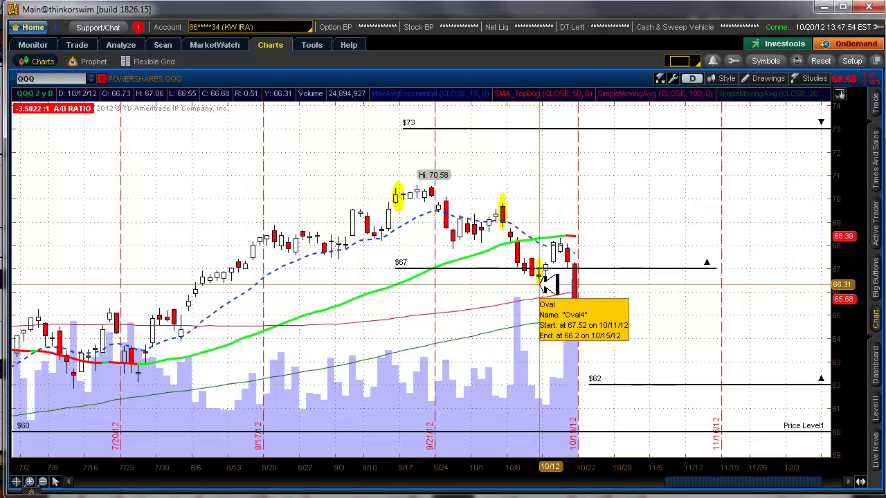
pyautogui.hotkey('alt', 'Tab')
pyautogui.hotkey('alt', 'Tab')
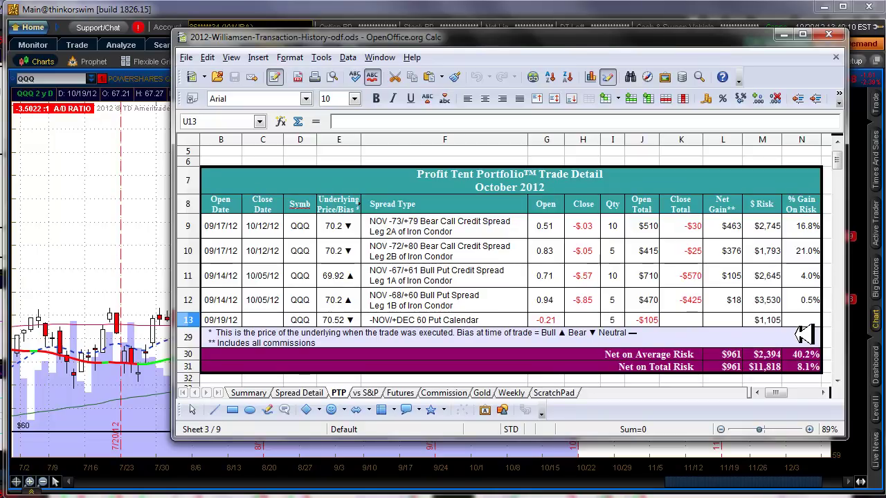
# In thinkorswim, plot the risk profile of the QQQ 60 put calendar, short NOV 12 and long DEC 12, and deselect both legs.
pyautogui.click(226, 6)
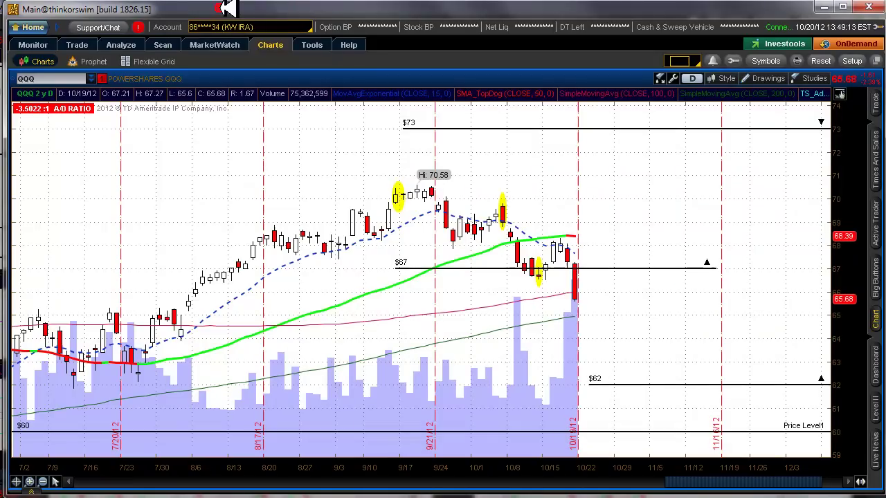
pyautogui.click(137, 42)
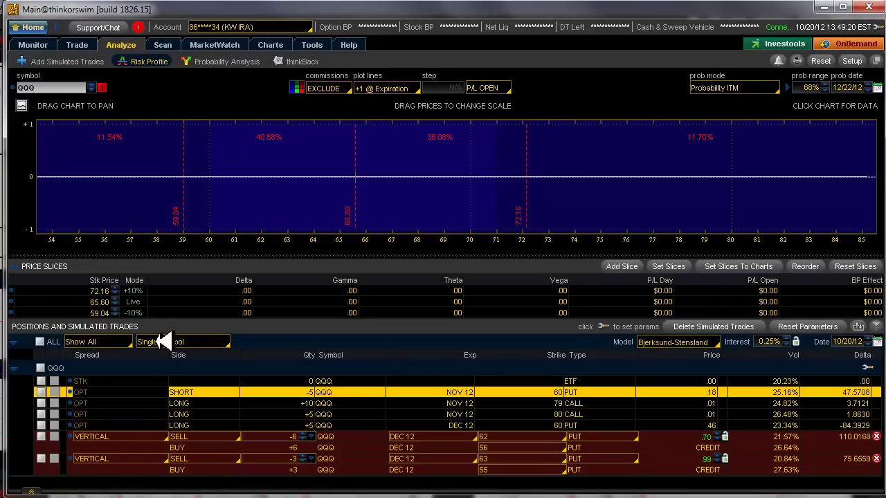
pyautogui.moveTo(225, 253); pyautogui.dragTo(231, 232)
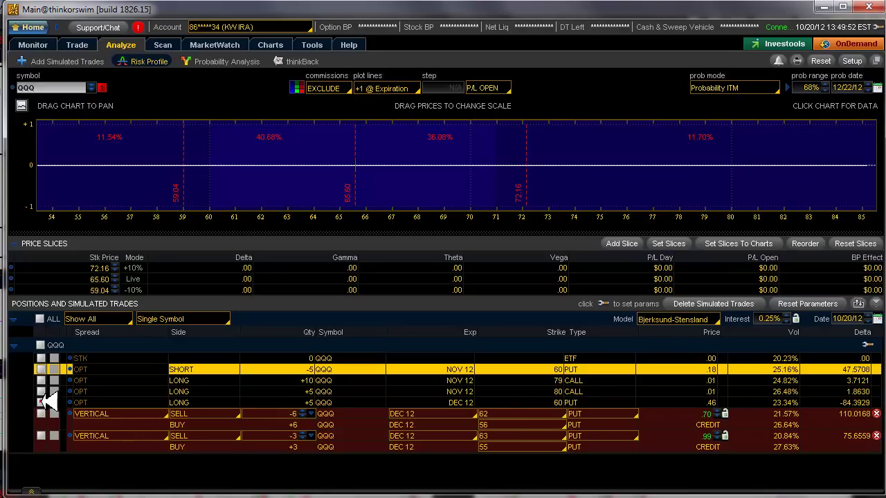
pyautogui.click(40, 402)
pyautogui.click(41, 369)
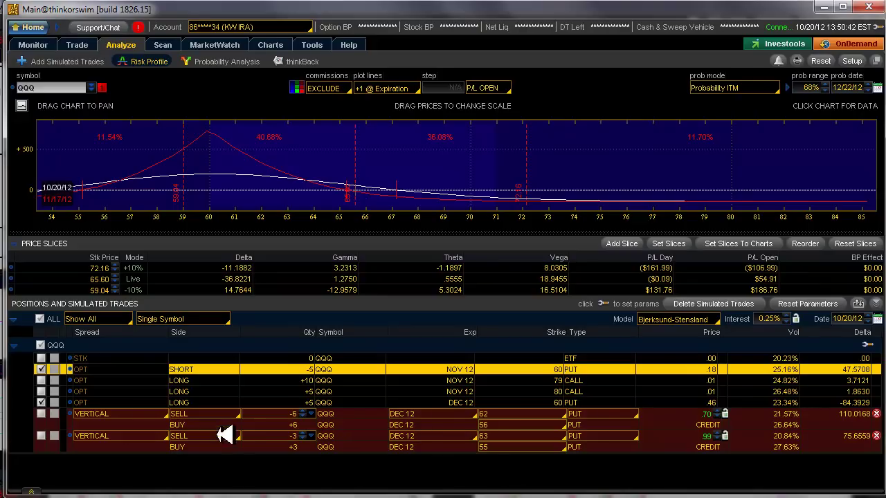
pyautogui.click(41, 402)
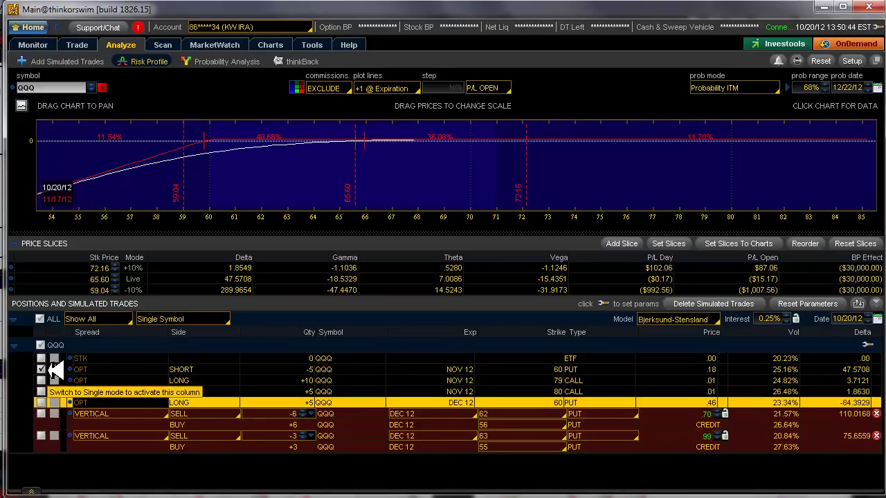
pyautogui.click(42, 368)
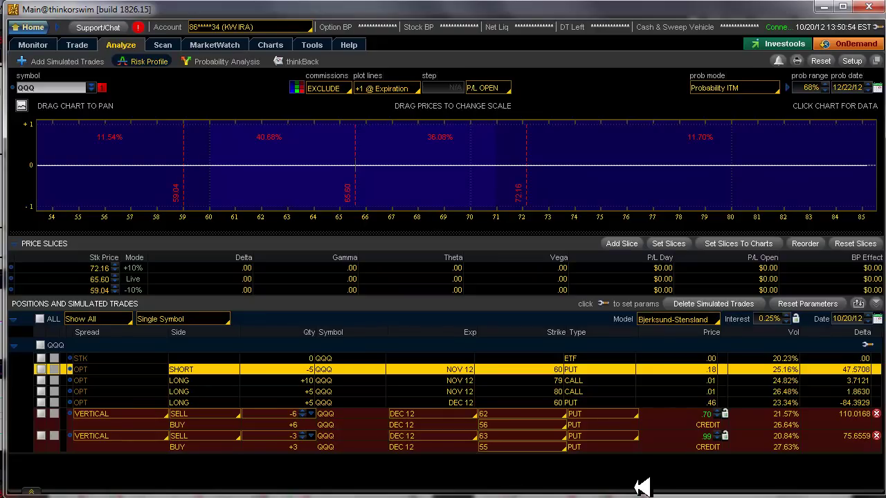
pyautogui.hotkey('alt', 'Tab')
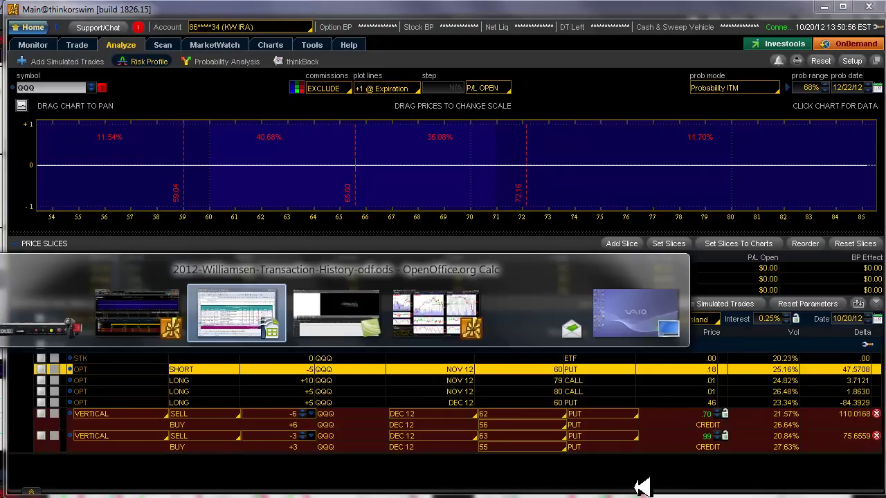
pyautogui.hotkey('alt', 'Tab')
pyautogui.hotkey('alt', 'Tab')
pyautogui.hotkey('alt', 'Tab')
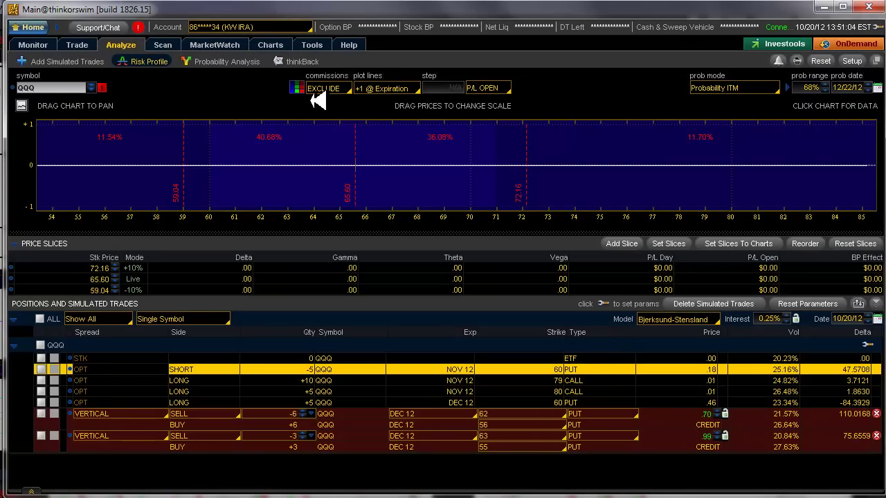
# Return to the QQQ chart, examine the time axis settings including the expansion area, and close the settings without changes.
pyautogui.click(277, 41)
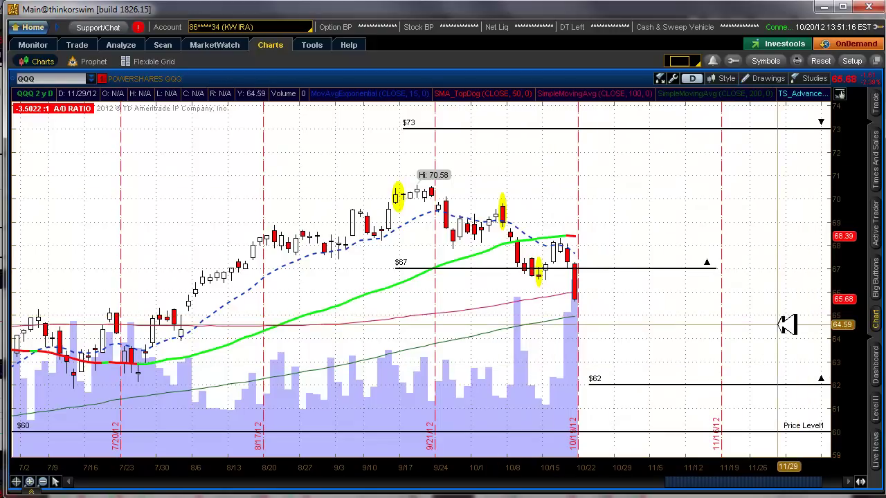
pyautogui.click(675, 79)
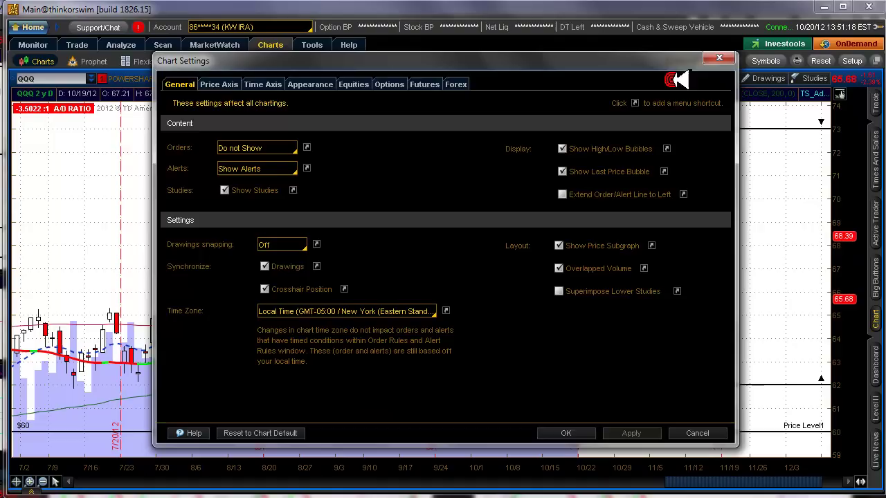
pyautogui.click(277, 84)
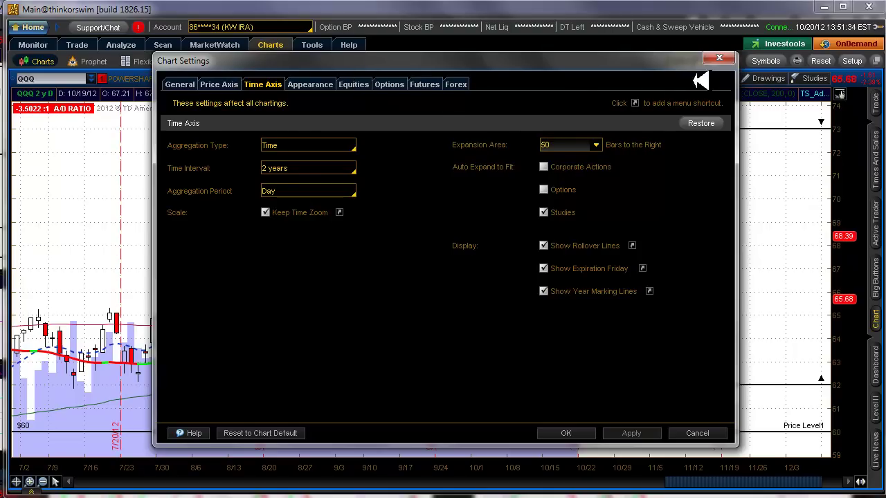
pyautogui.click(719, 58)
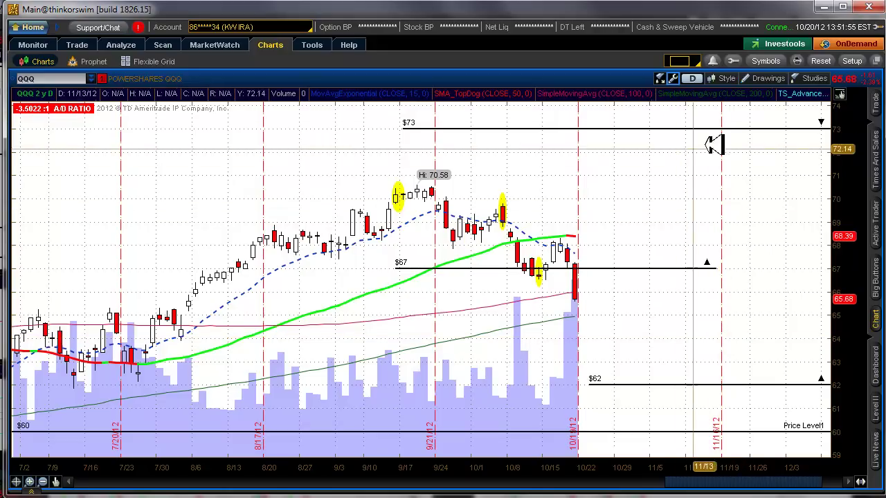
# Show the LinearRegChVar study on the QQQ chart.
pyautogui.click(661, 78)
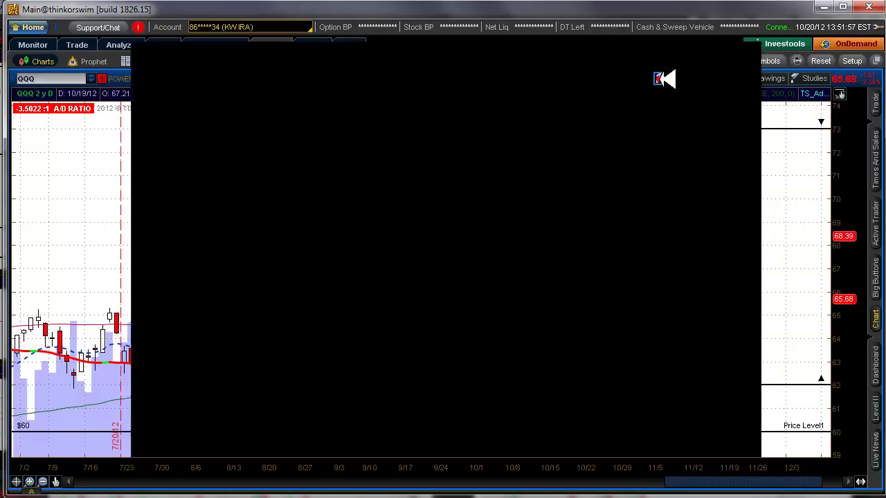
pyautogui.click(462, 178)
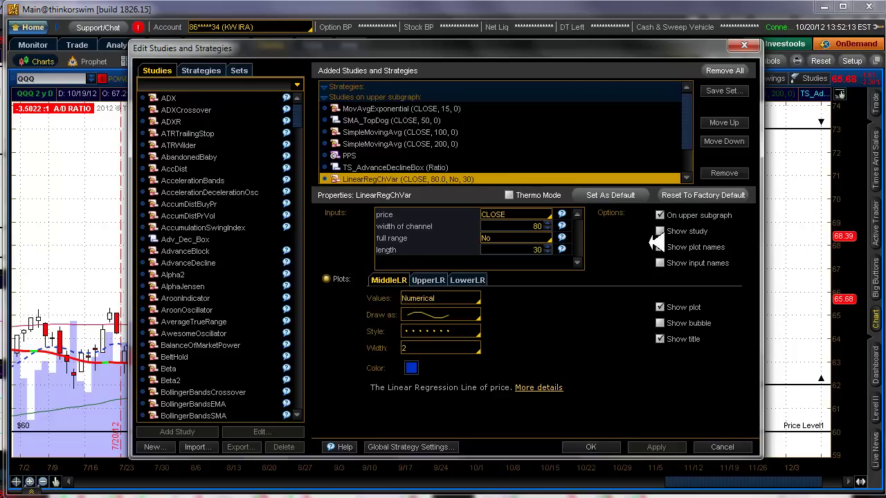
pyautogui.click(659, 231)
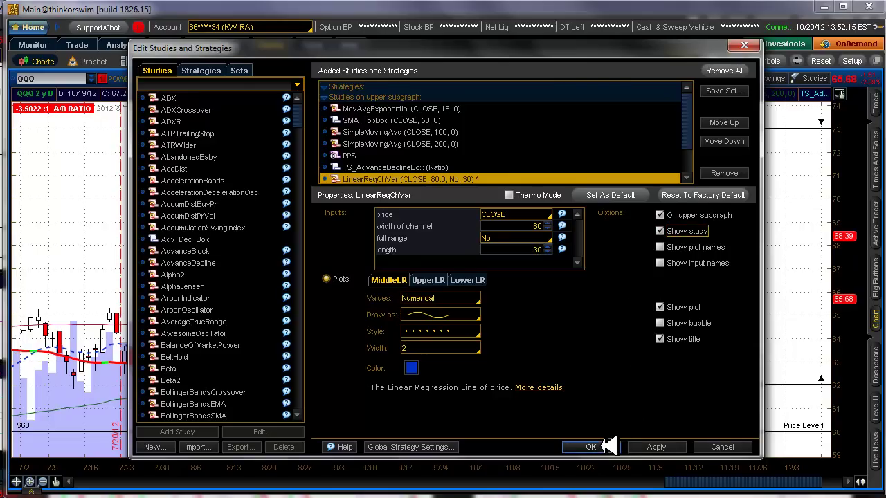
pyautogui.click(606, 447)
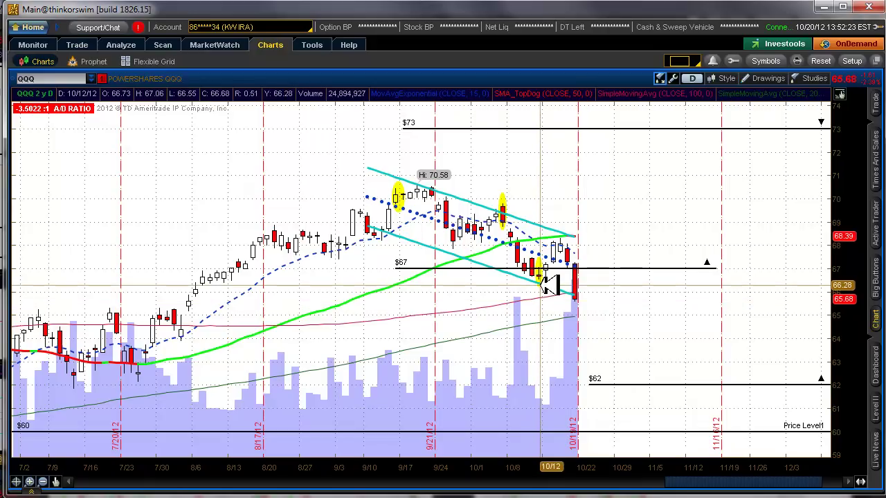
pyautogui.rightClick(543, 277)
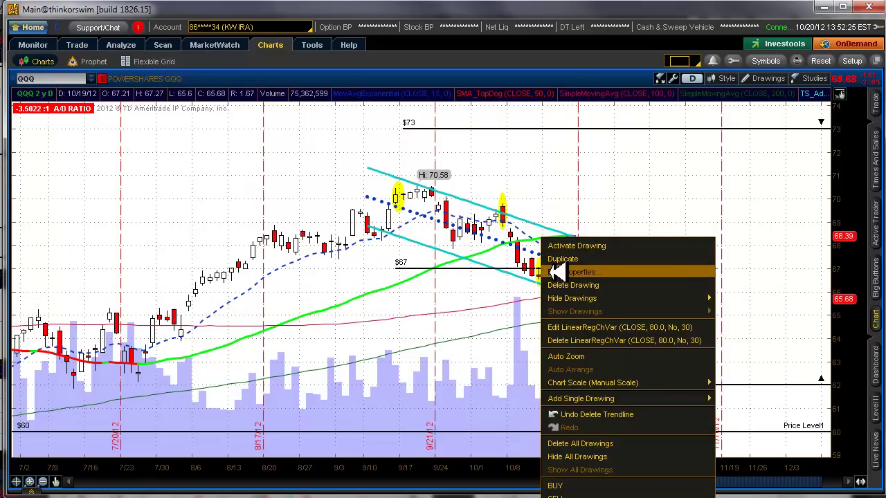
pyautogui.click(558, 273)
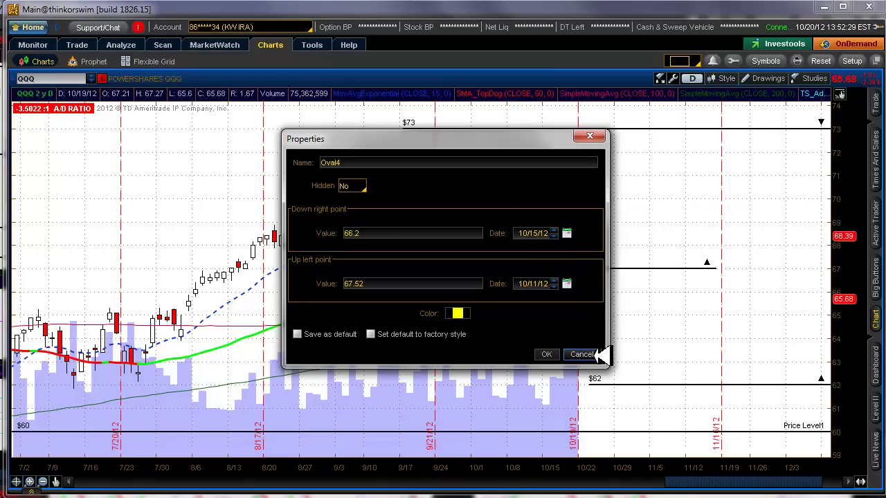
pyautogui.click(587, 354)
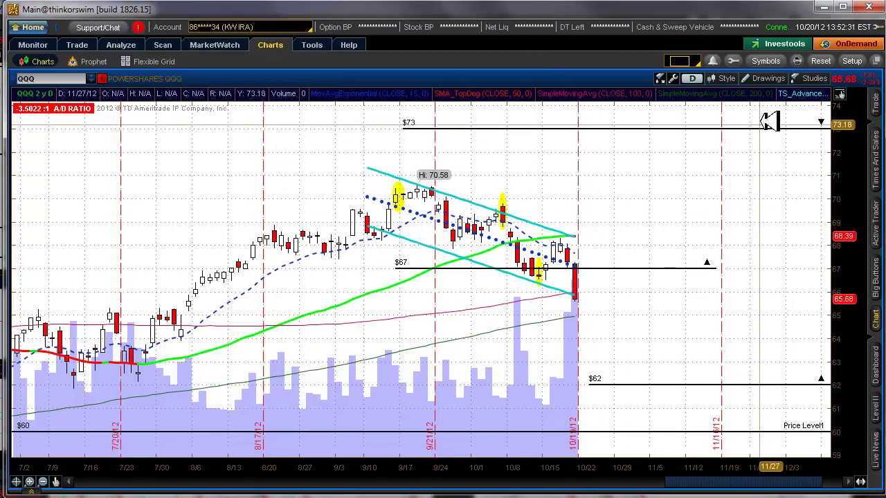
# Draw a trendline along the regression channel's middle line, from about 70.5 in early September to about 64.6 on 11/23.
pyautogui.click(780, 78)
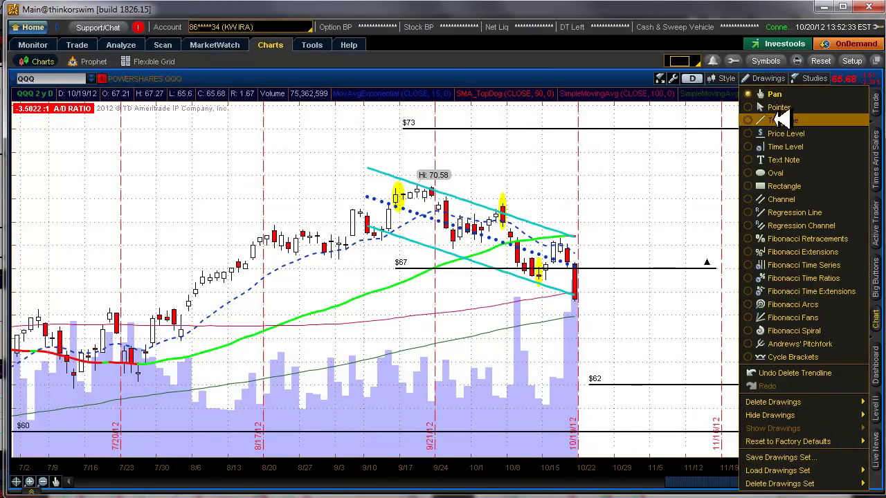
pyautogui.click(782, 120)
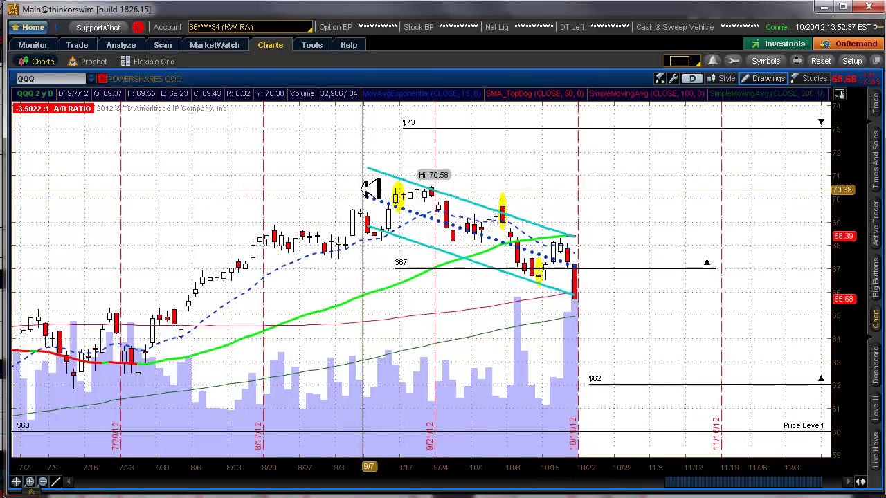
pyautogui.click(346, 187)
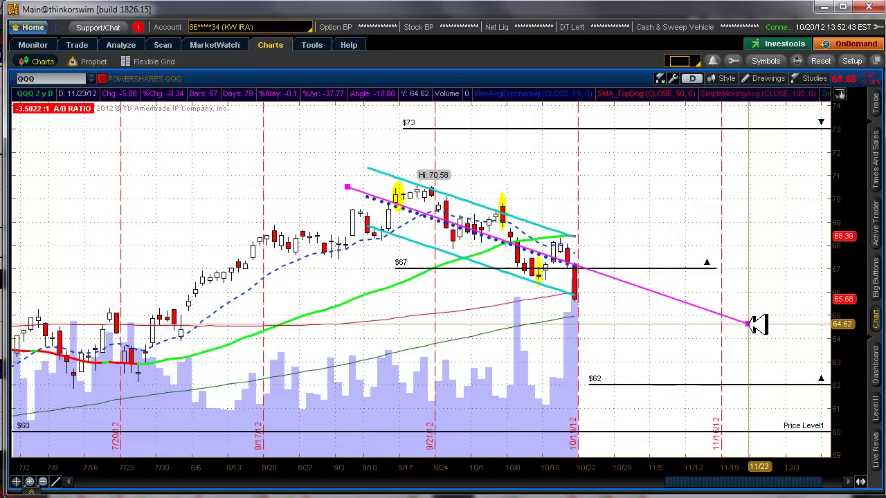
pyautogui.click(749, 322)
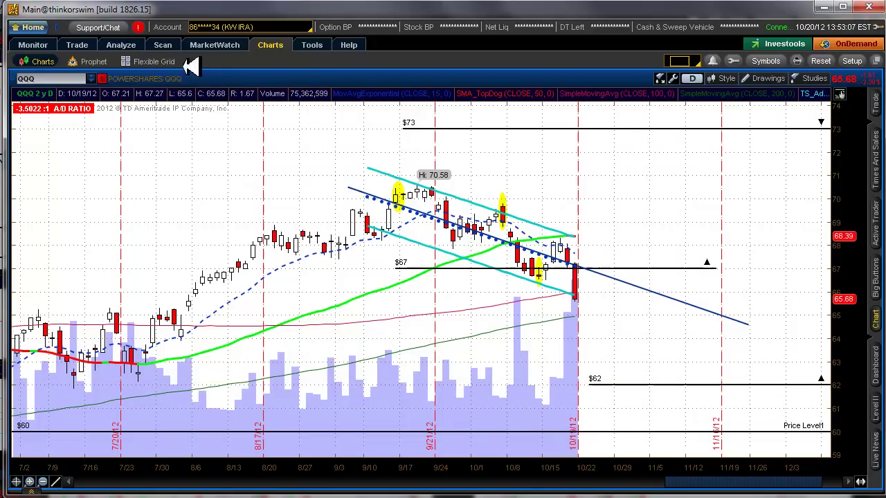
# Bring up the QQQ risk profile, and review the QQQ NOV strike table on the ScratchPad sheet in OpenOffice Calc.
pyautogui.click(125, 45)
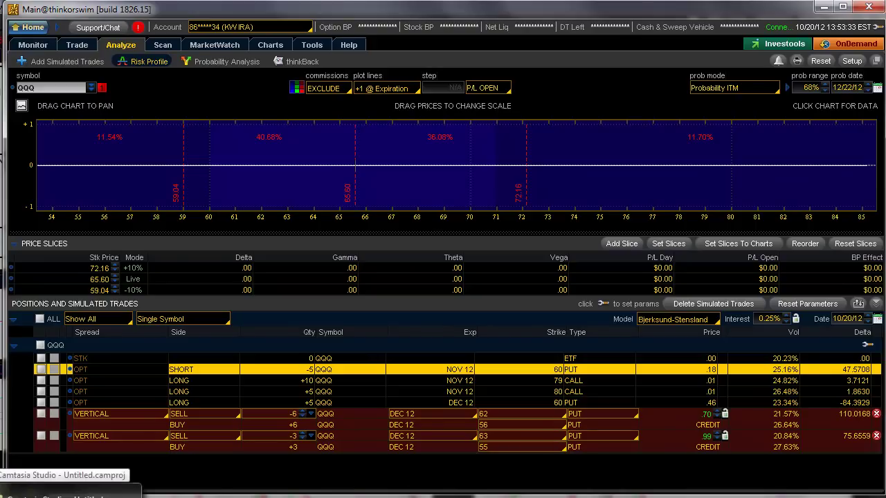
pyautogui.hotkey('alt', 'Tab')
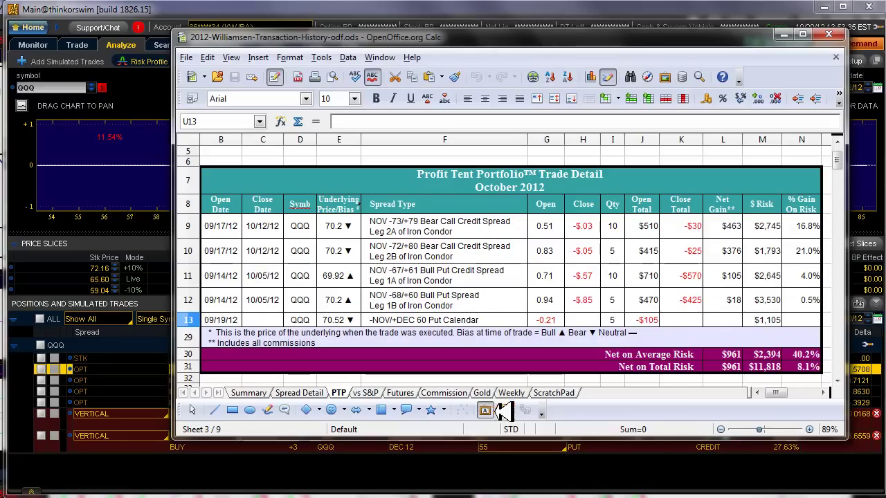
pyautogui.click(555, 392)
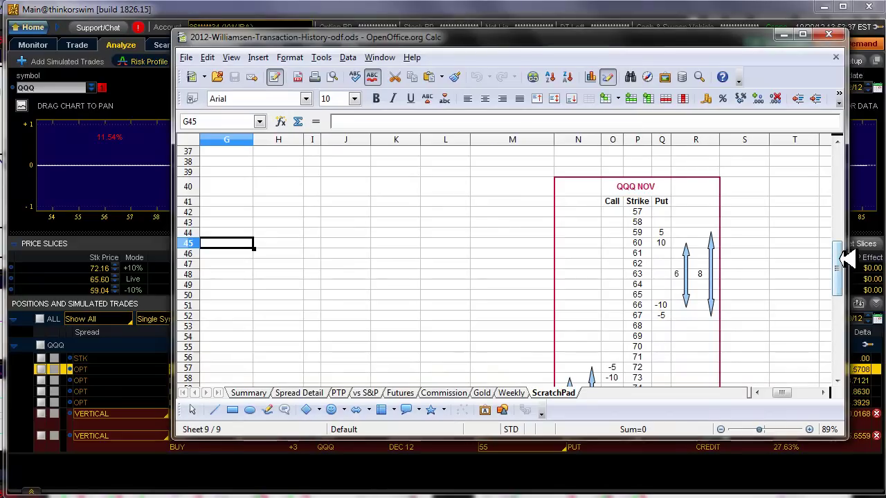
pyautogui.moveTo(838, 256); pyautogui.dragTo(841, 265)
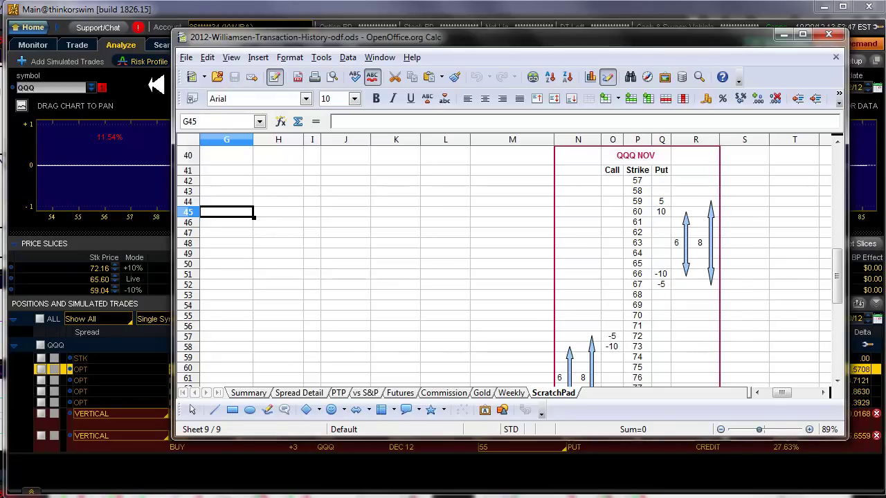
pyautogui.click(187, 10)
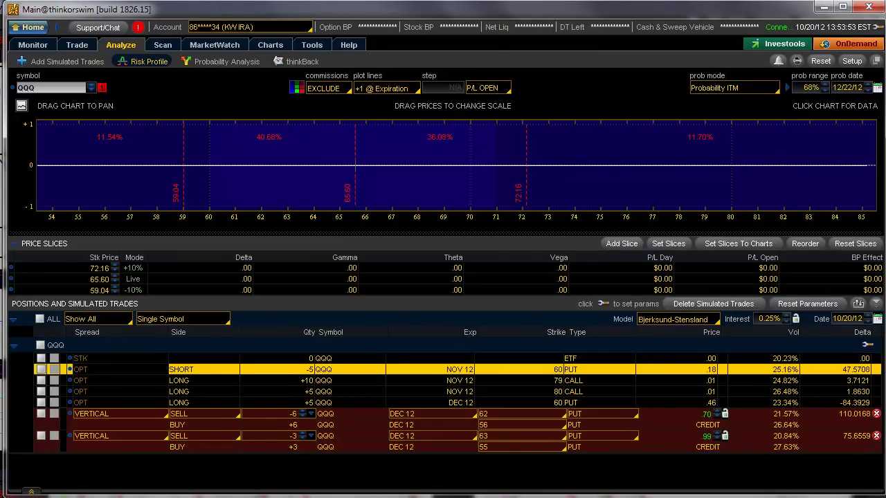
pyautogui.hotkey('alt', 'Tab')
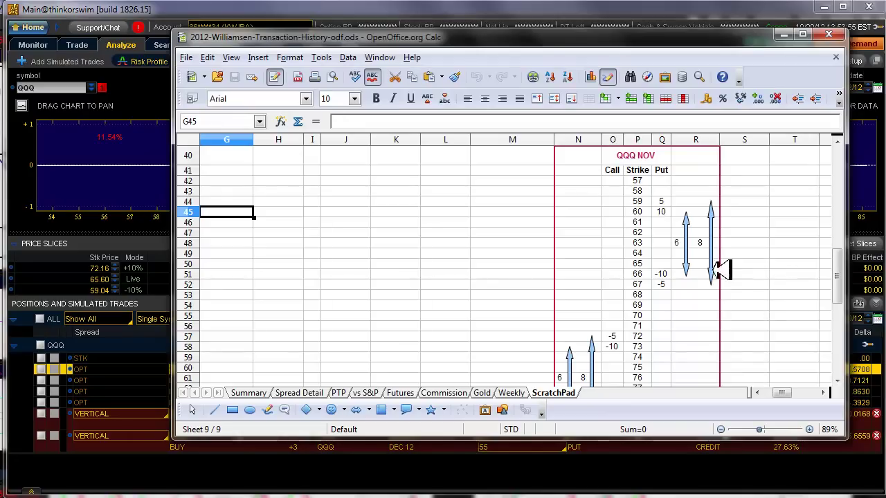
# Move the two put-side double arrows up to end at about strikes 62 and 63, and switch back to thinkorswim.
pyautogui.click(686, 243)
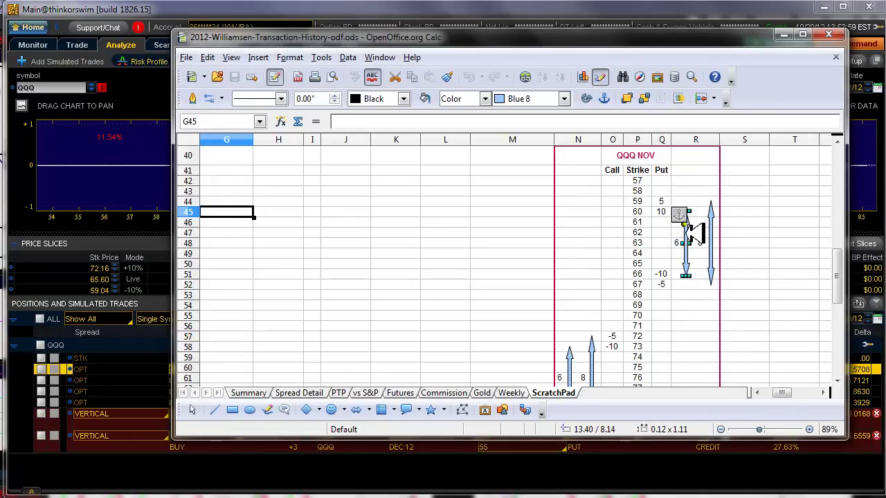
pyautogui.moveTo(690, 226); pyautogui.dragTo(695, 207)
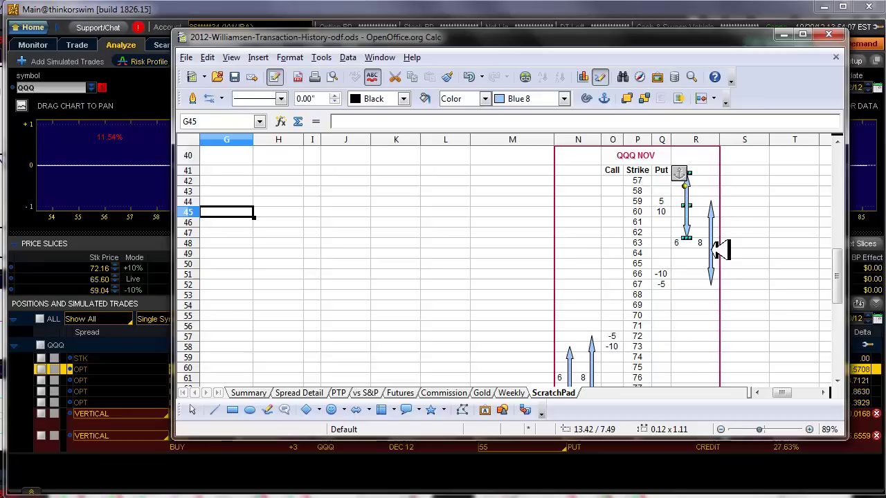
pyautogui.click(710, 248)
pyautogui.moveTo(710, 248); pyautogui.dragTo(709, 215)
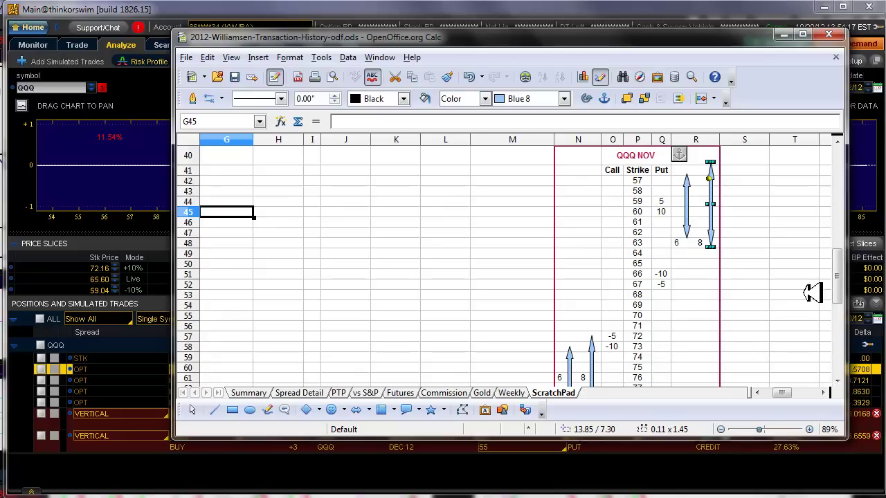
pyautogui.click(514, 9)
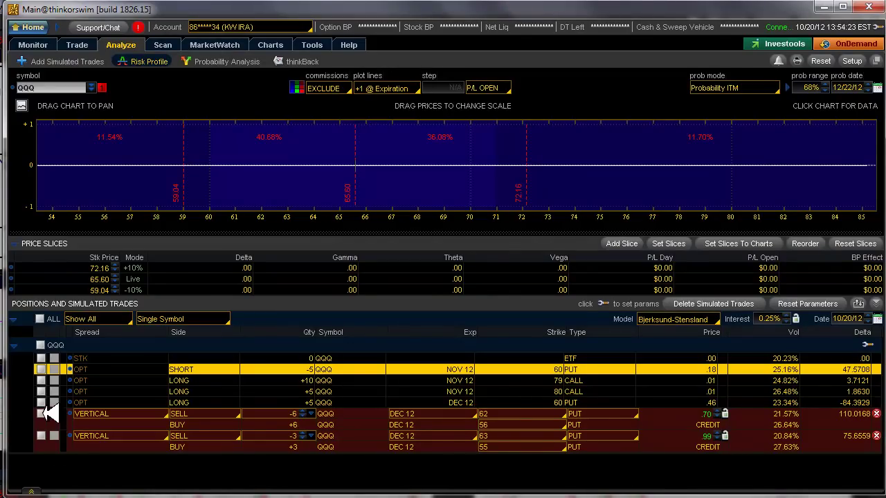
# Plot both simulated DEC 12 put verticals on the QQQ risk profile, enlarge the graph, and set commissions to INCLUDE.
pyautogui.click(41, 413)
pyautogui.click(41, 436)
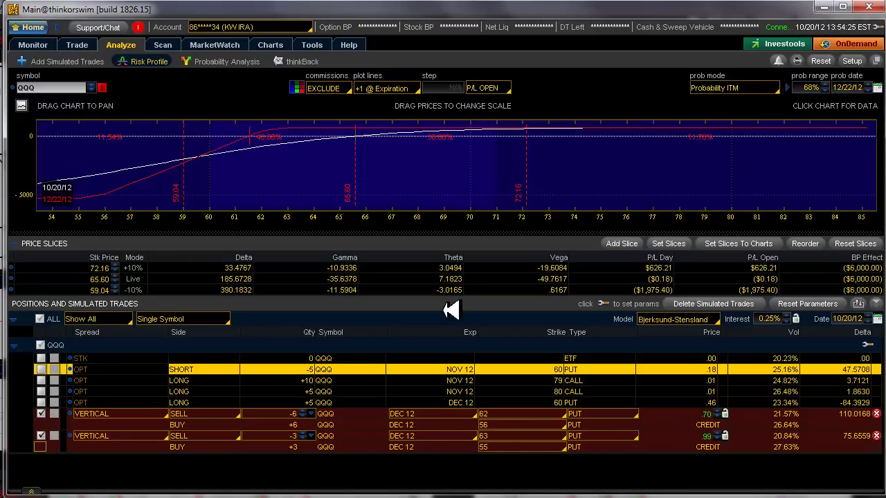
pyautogui.moveTo(355, 233); pyautogui.dragTo(358, 335)
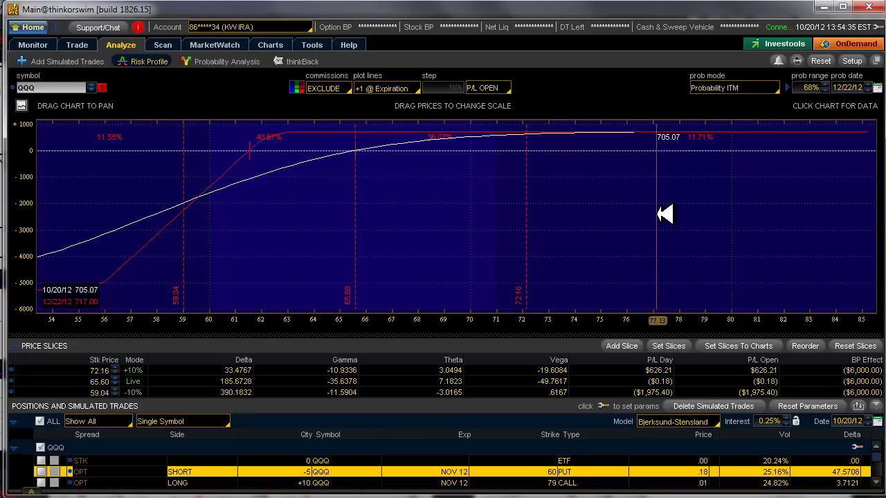
pyautogui.click(324, 88)
pyautogui.click(328, 115)
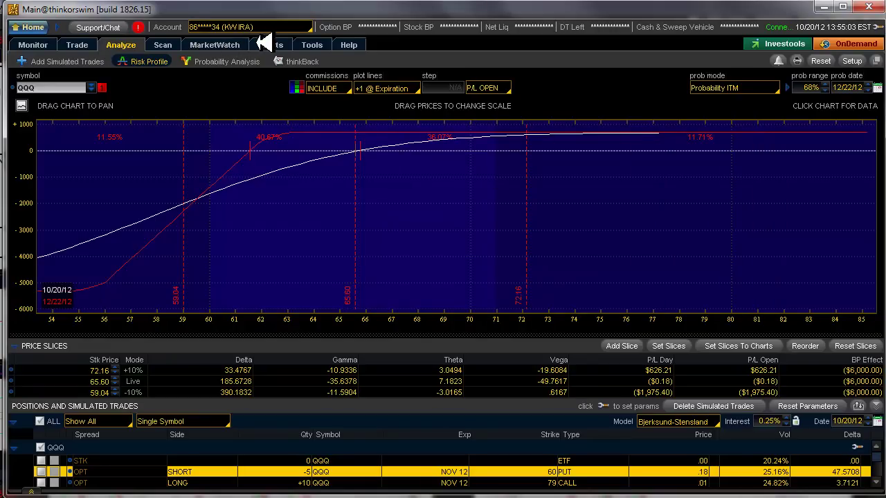
# Delete the projected trendline along the regression channel's middle line from the QQQ price chart.
pyautogui.click(270, 44)
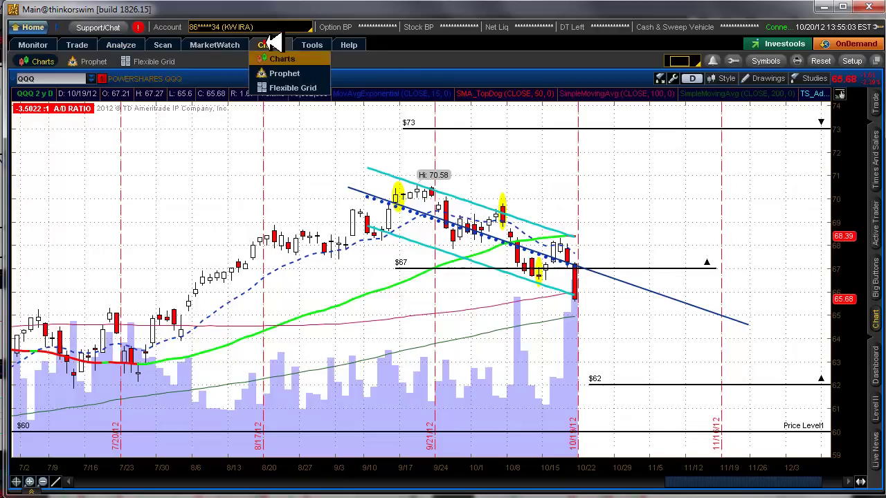
pyautogui.rightClick(684, 297)
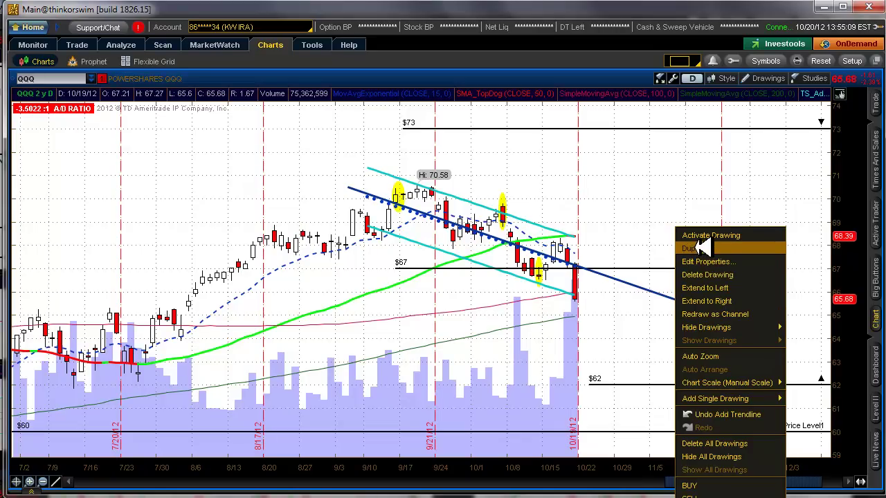
pyautogui.click(707, 275)
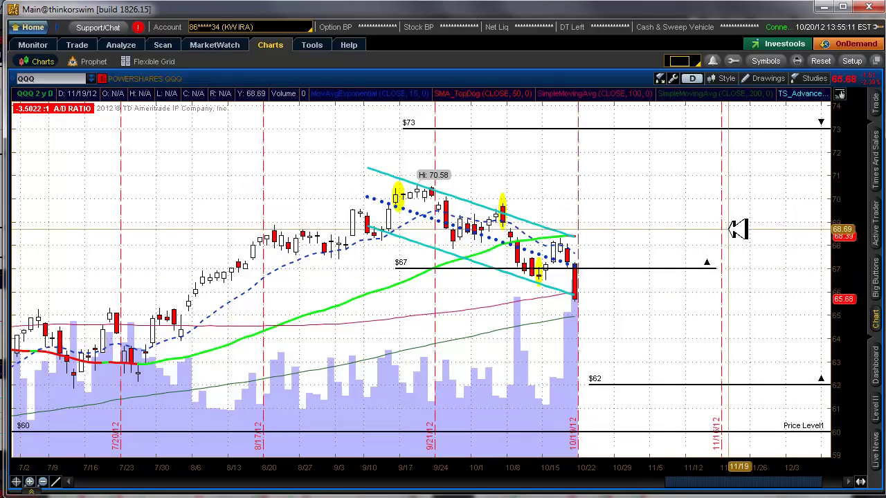
# Hide the LinearRegChVar study on the QQQ chart.
pyautogui.click(660, 78)
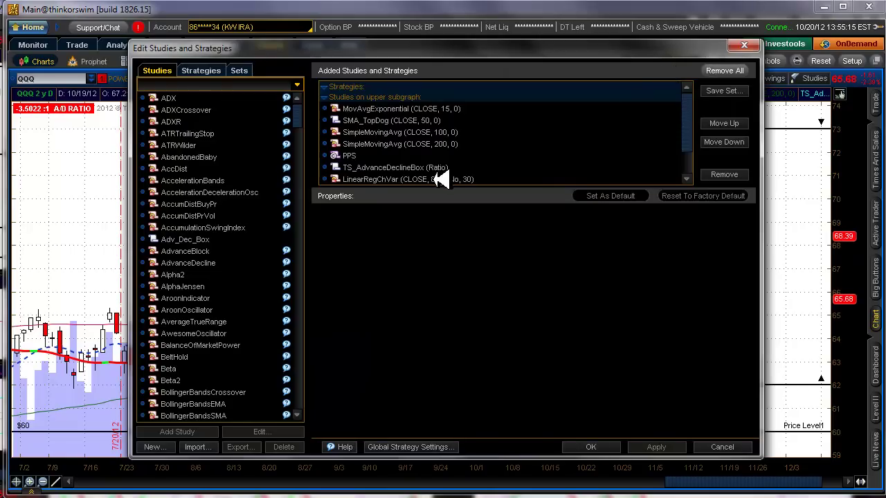
pyautogui.click(440, 179)
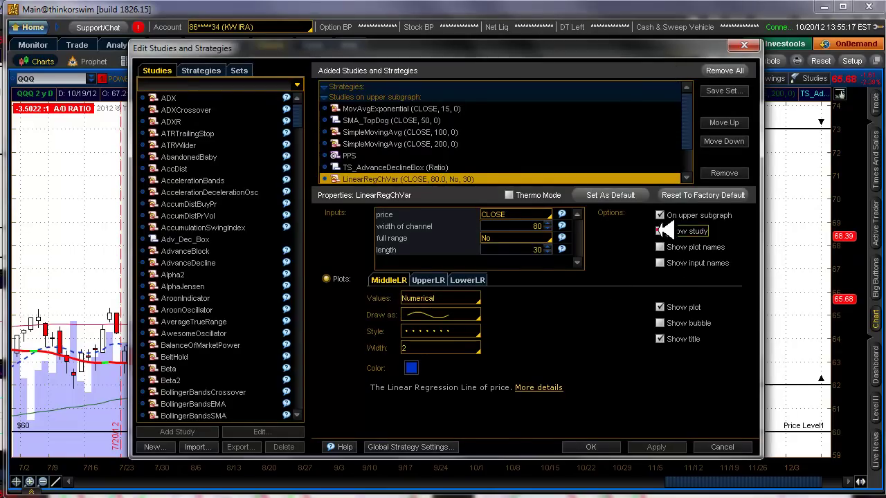
pyautogui.click(612, 447)
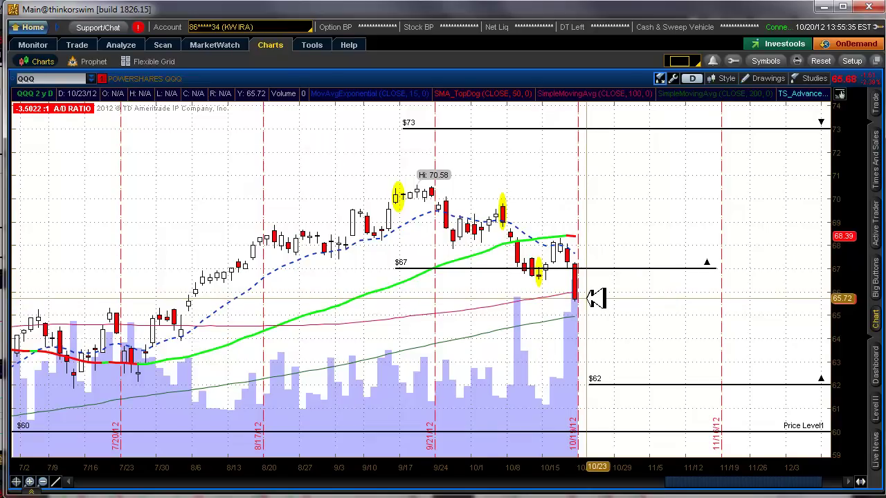
# Bring up the QQQ option chain for simulated trades and review the DEC 12 strikes.
pyautogui.click(122, 43)
pyautogui.click(96, 62)
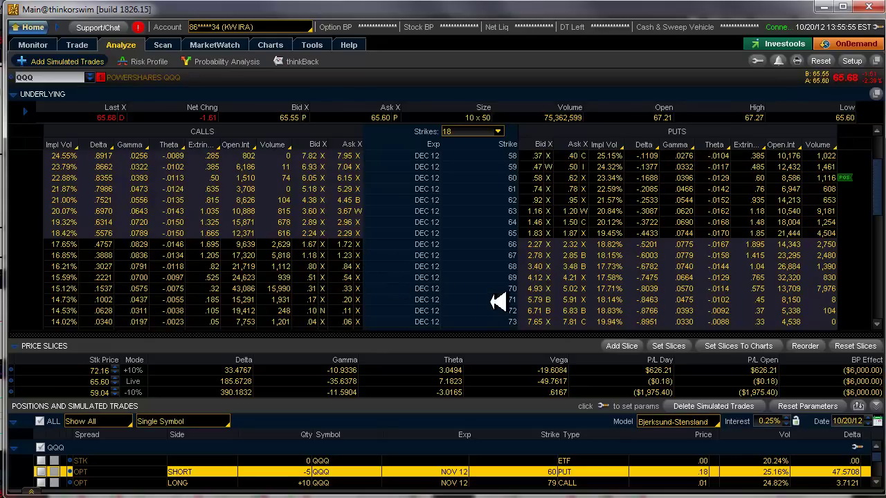
pyautogui.hotkey('alt', 'Tab')
pyautogui.hotkey('alt', 'Tab')
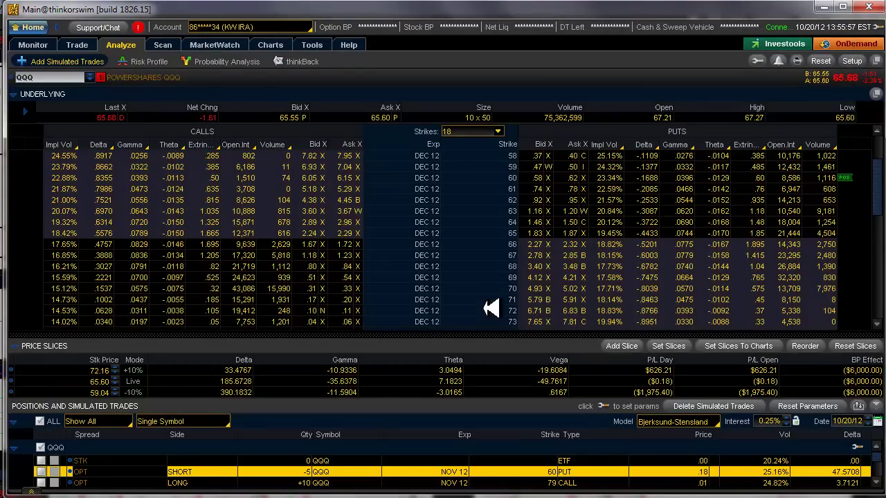
# Review the QQQ price chart, and switch to OpenOffice Calc to view the October 2012 trade detail on the PTP sheet.
pyautogui.click(270, 45)
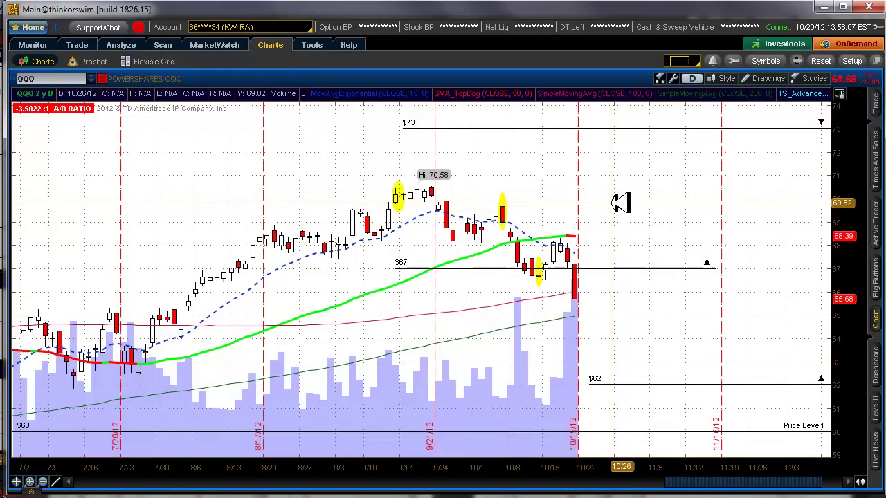
pyautogui.hotkey('alt', 'Tab')
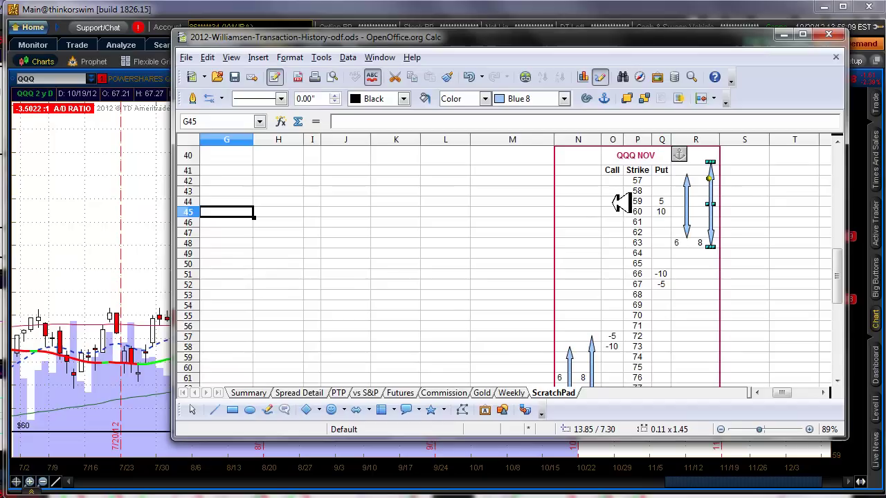
pyautogui.click(339, 392)
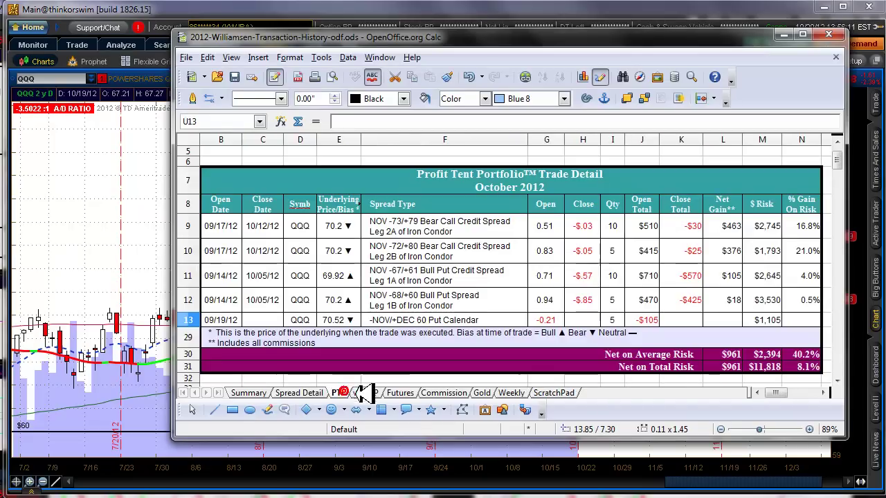